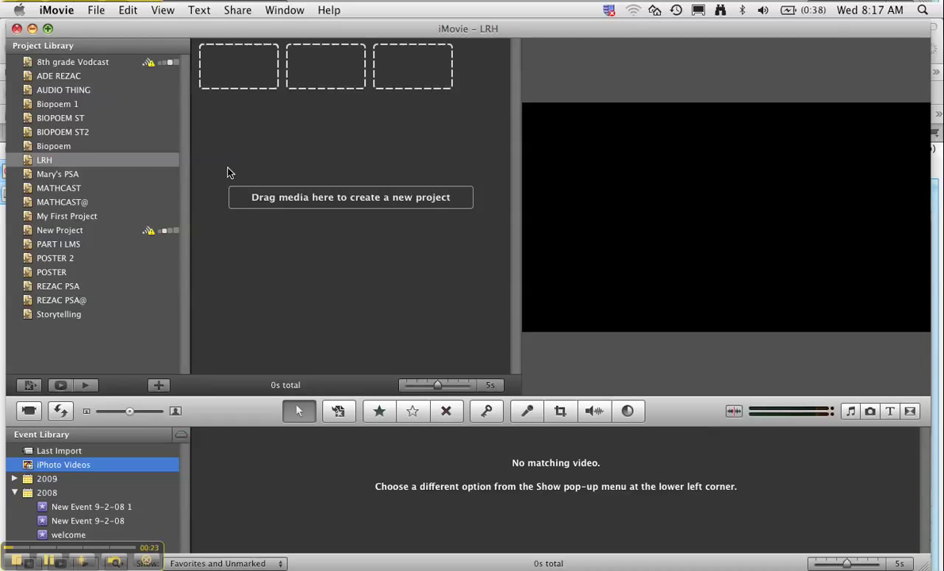
Open the Pictures of PSA folder and drag all four JPG photos into the LRH project
{"action": "left_click", "coordinate": [94, 9]}
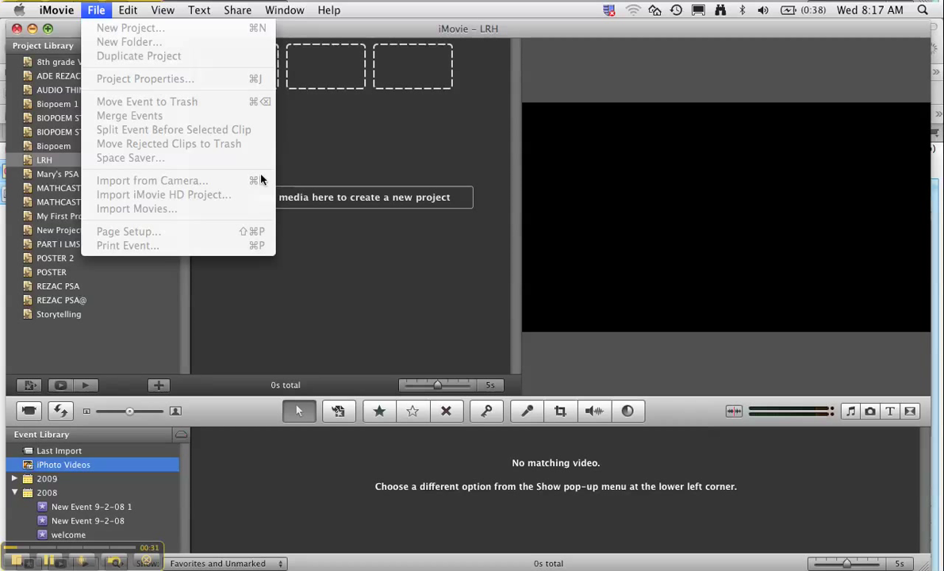
{"action": "left_click", "coordinate": [316, 244]}
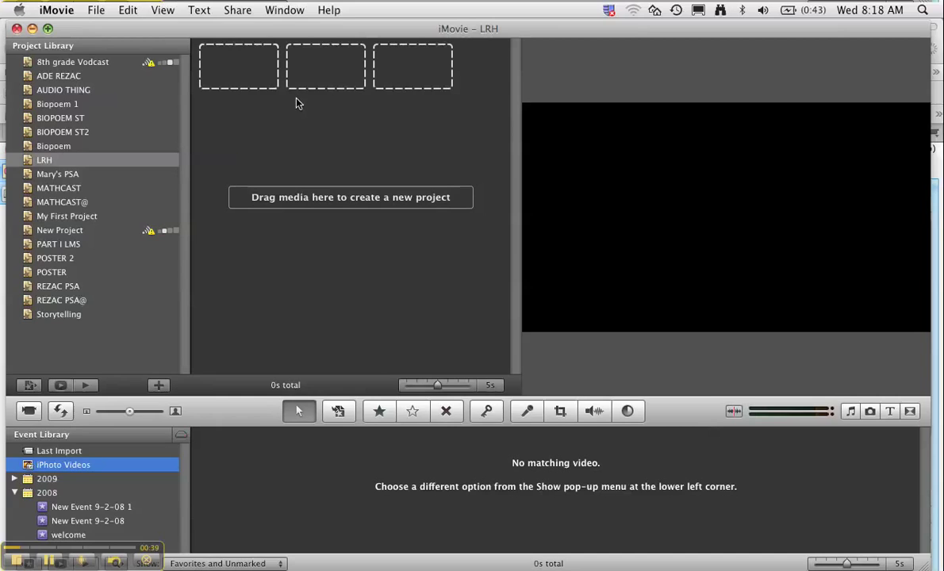
{"action": "mouse_move", "coordinate": [4, 6]}
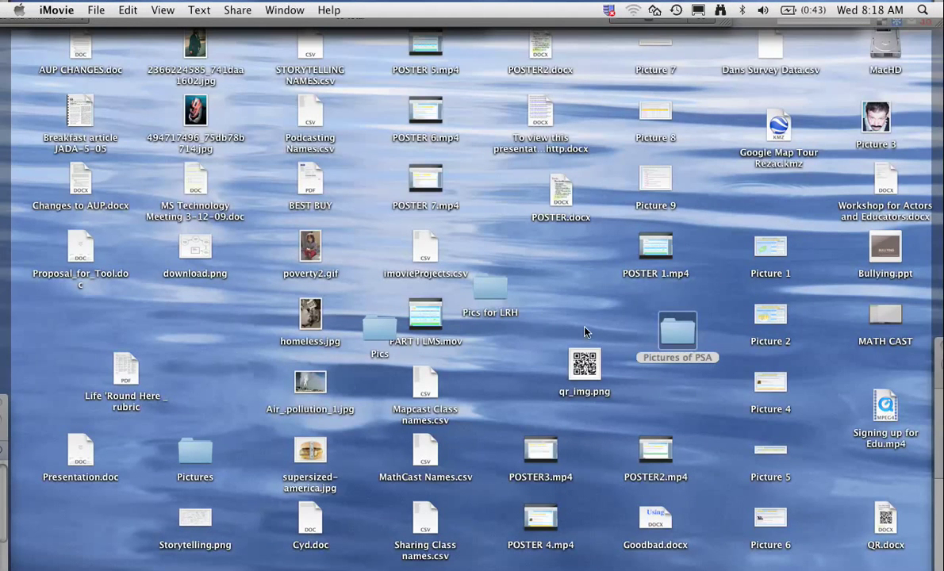
{"action": "double_click", "coordinate": [684, 346]}
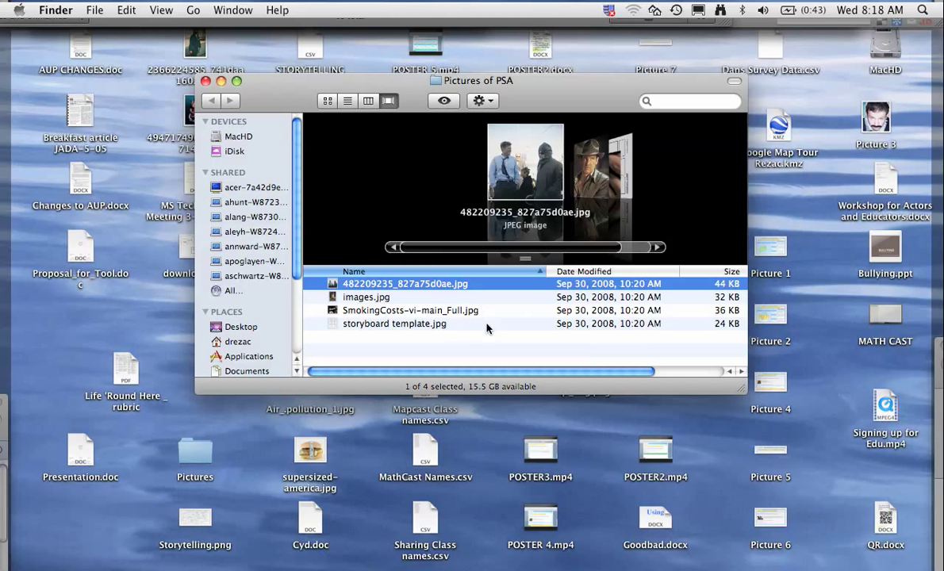
{"action": "left_click", "coordinate": [487, 324]}
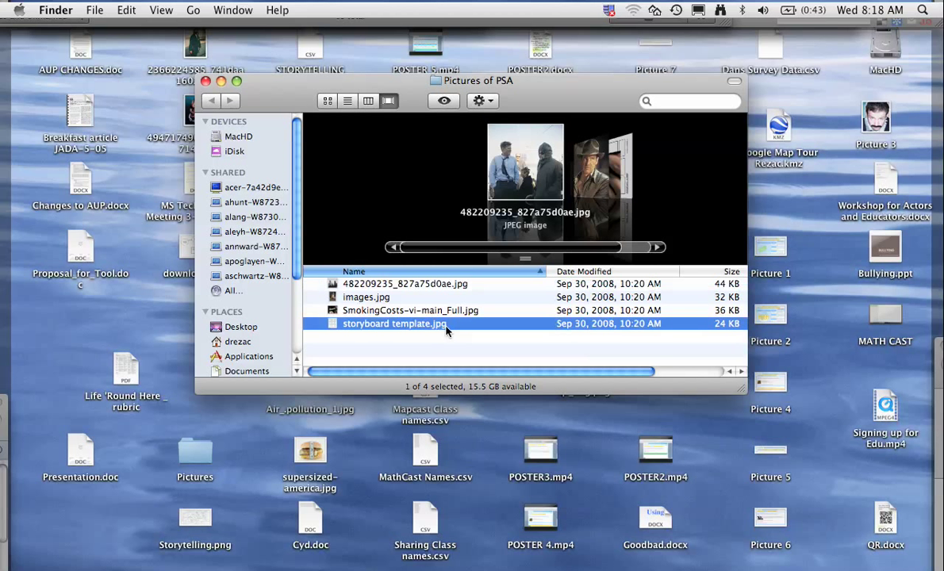
{"action": "left_click", "coordinate": [374, 287], "text": "shift"}
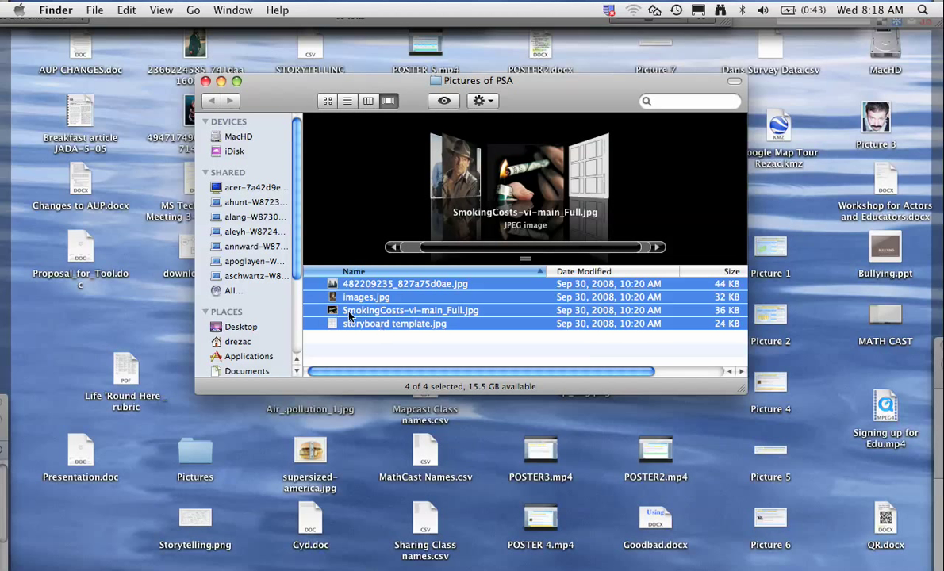
{"action": "left_click_drag", "start_coordinate": [335, 282], "coordinate": [206, 88]}
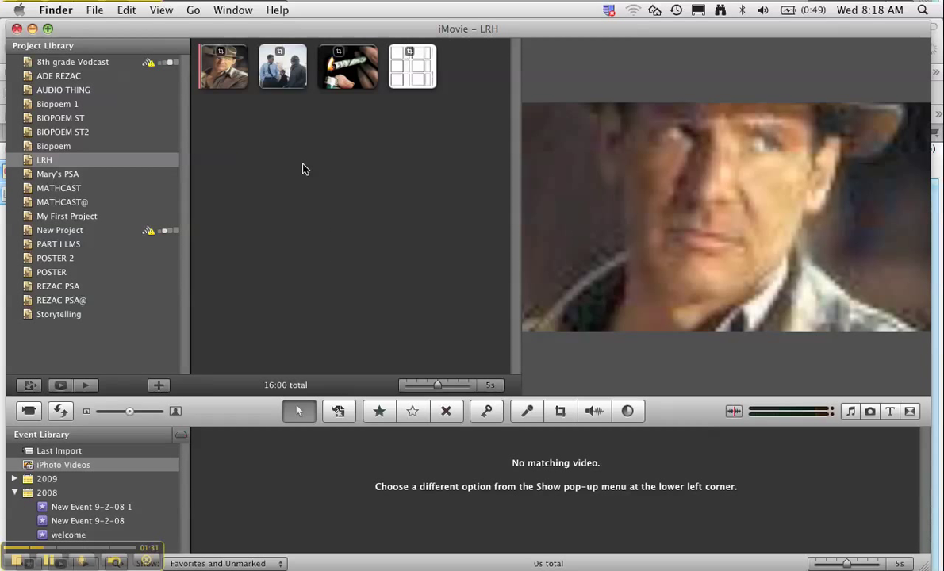
Move the man-in-hat photo after the two-people shot, and the storyboard grid before the smoking photo
{"action": "left_click", "coordinate": [229, 86]}
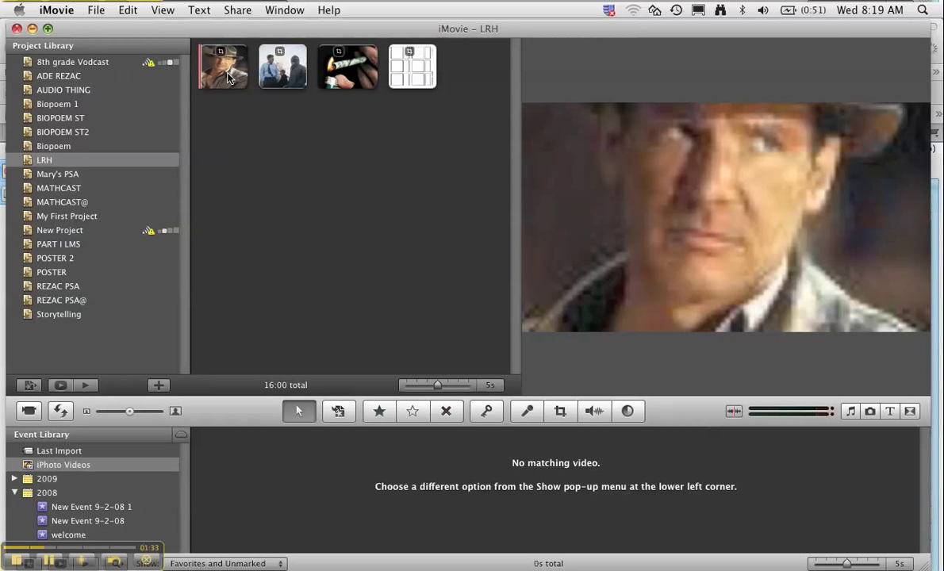
{"action": "left_click", "coordinate": [230, 67]}
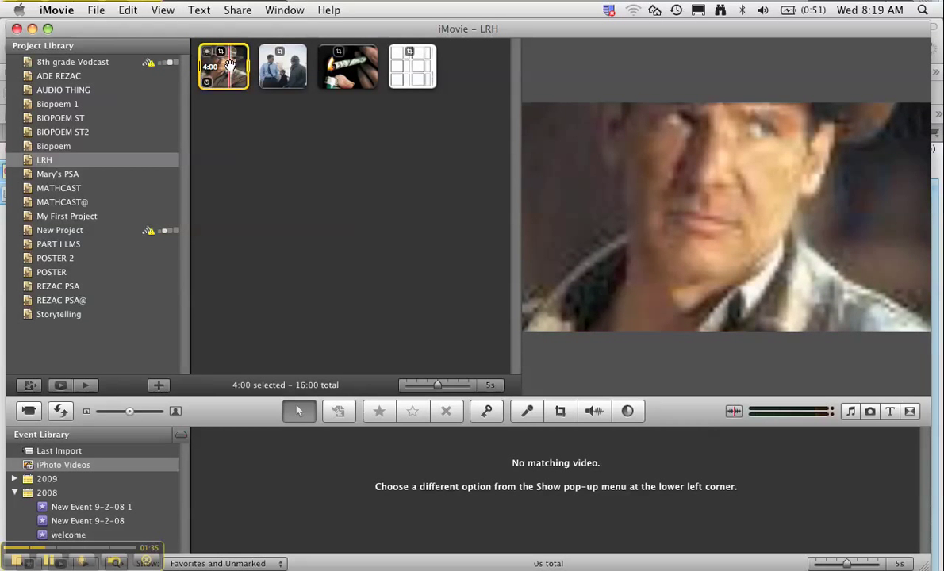
{"action": "left_click_drag", "start_coordinate": [230, 67], "coordinate": [318, 73]}
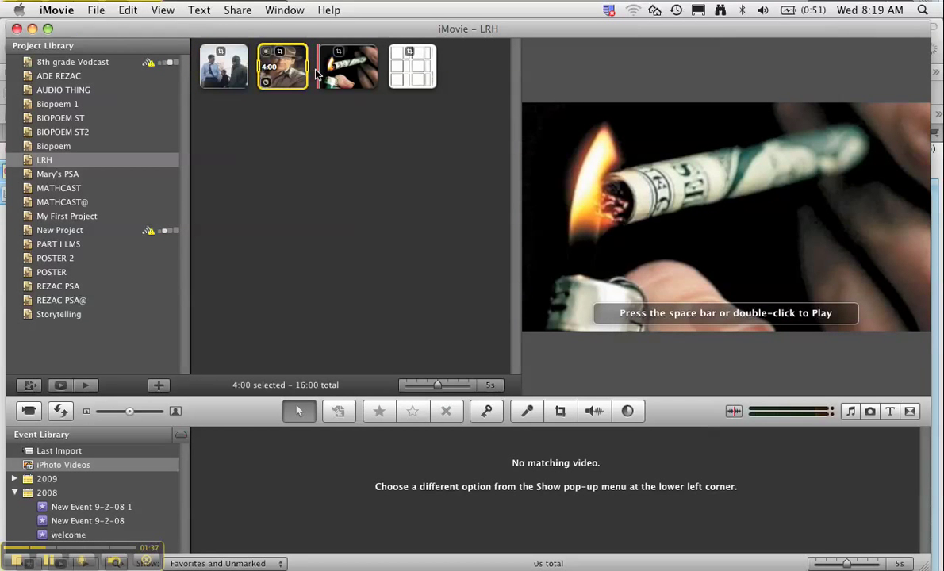
{"action": "left_click", "coordinate": [423, 80]}
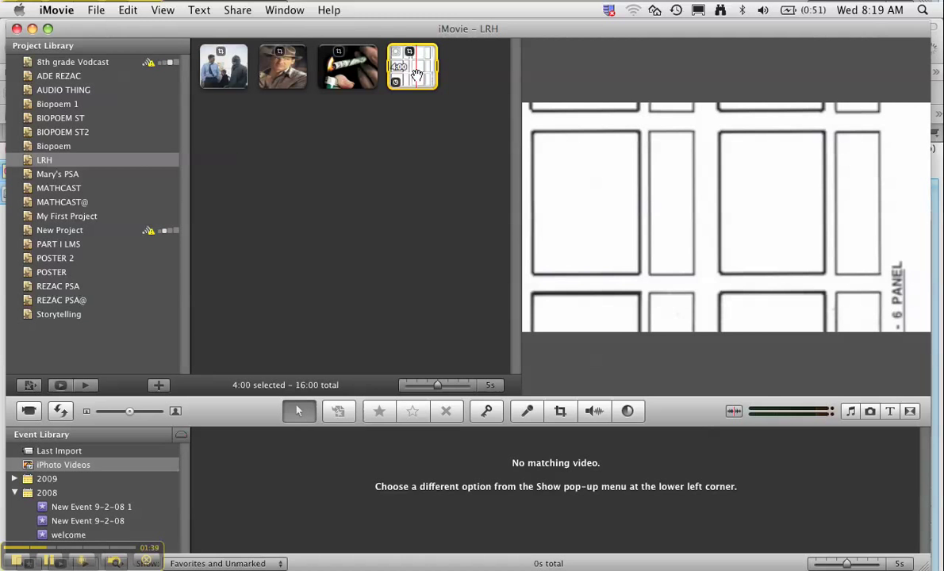
{"action": "left_click_drag", "start_coordinate": [423, 80], "coordinate": [320, 88]}
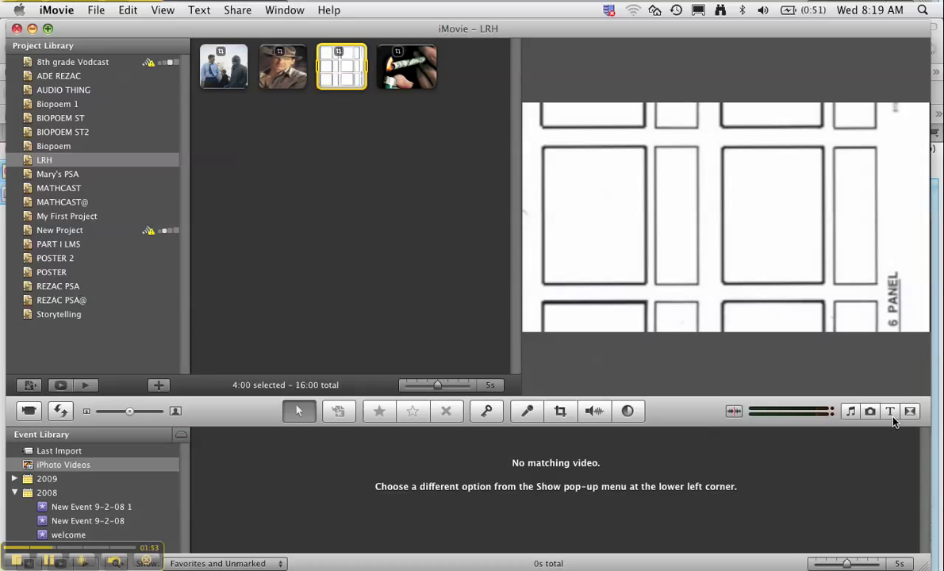
Add a Lower Third title clip from the Titles browser to the start of the project
{"action": "left_click", "coordinate": [891, 419]}
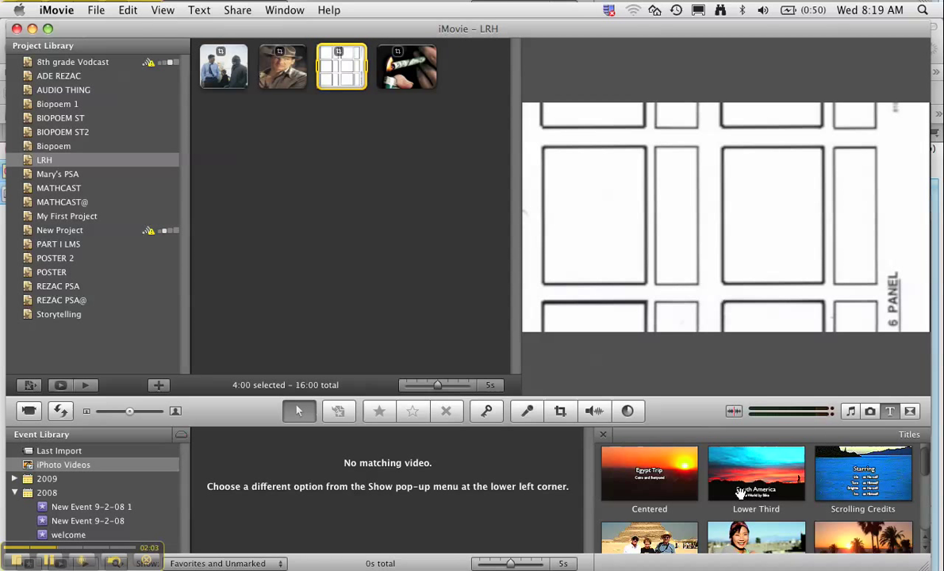
{"action": "scroll", "coordinate": [760, 482], "scroll_direction": "down", "scroll_amount": 3}
{"action": "scroll", "coordinate": [760, 484], "scroll_direction": "up", "scroll_amount": 3}
{"action": "left_click_drag", "start_coordinate": [758, 483], "coordinate": [196, 85]}
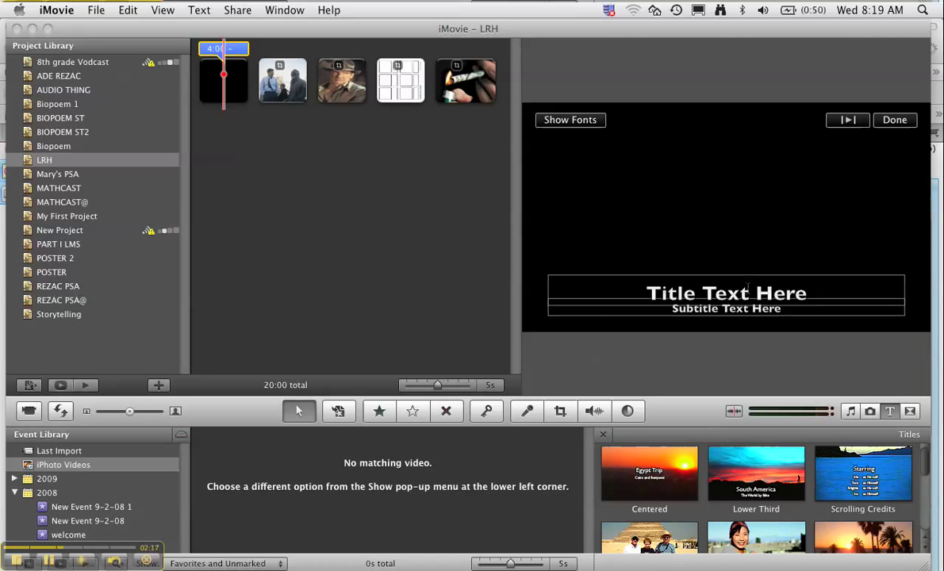
Replace the placeholder title line with 'Life Round Here'
{"action": "left_click", "coordinate": [717, 296]}
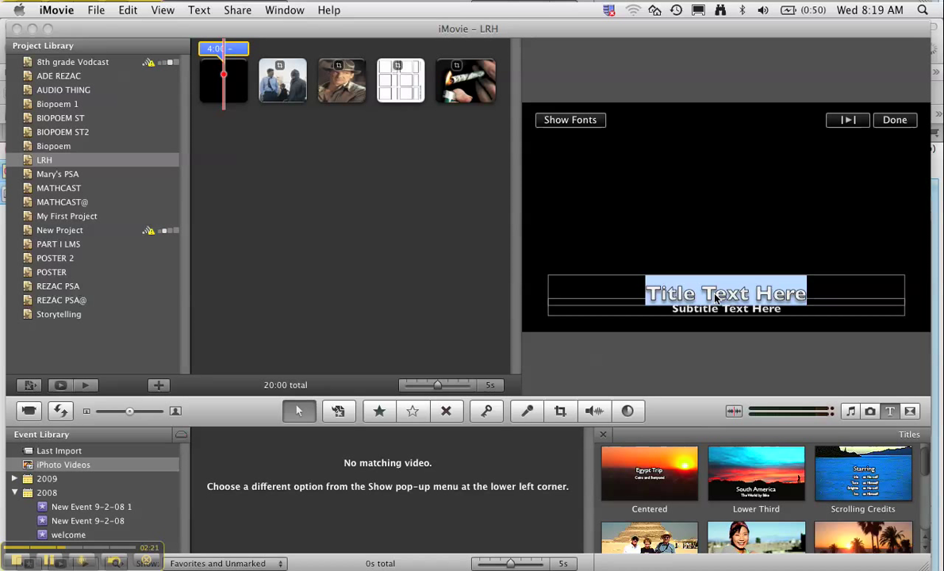
{"action": "type", "text": "Life Ro"}
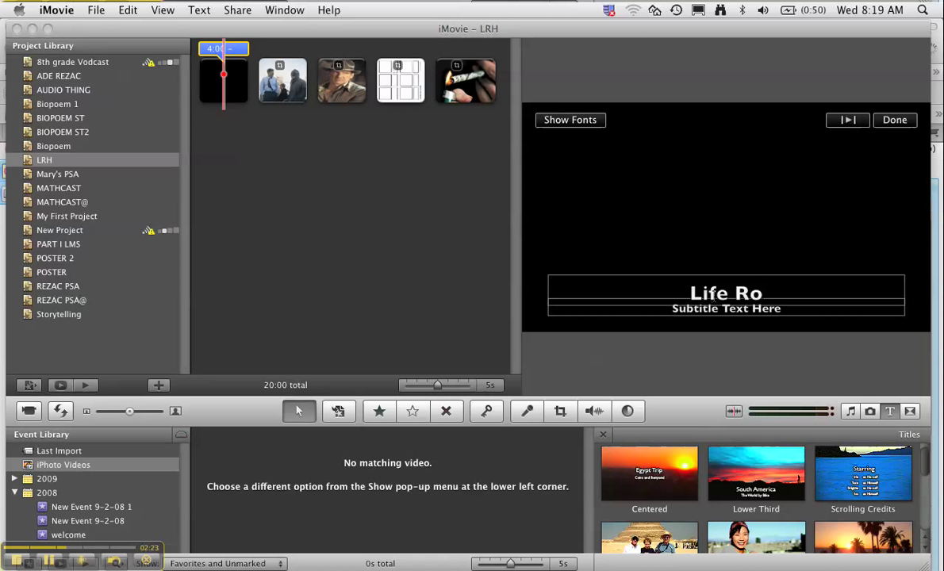
{"action": "type", "text": "und H"}
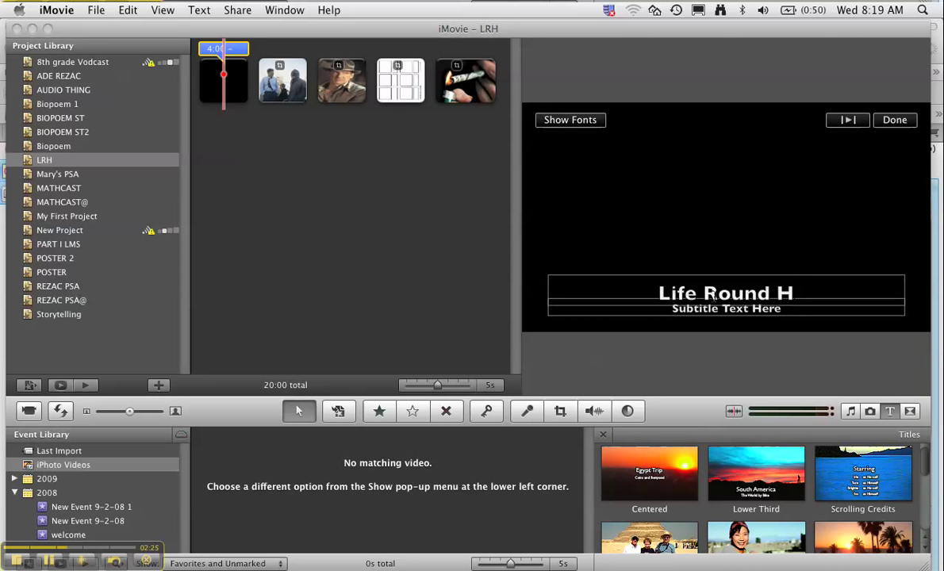
{"action": "type", "text": "Ere"}
{"action": "key", "text": "BackSpace"}
{"action": "key", "text": "BackSpace"}
{"action": "key", "text": "BackSpace"}
{"action": "type", "text": "ere"}
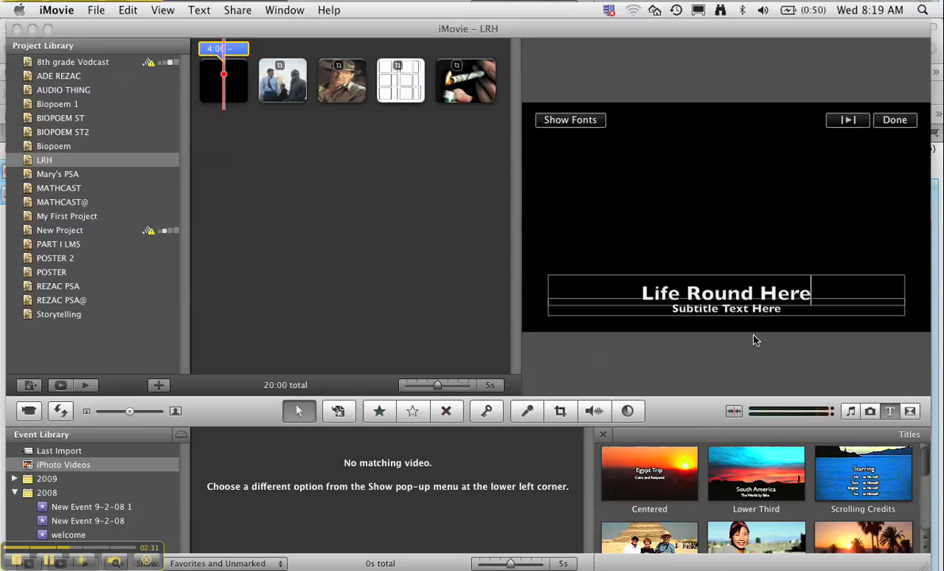
Replace the subtitle with a 'by' line crediting the photo's author
{"action": "left_click", "coordinate": [716, 311]}
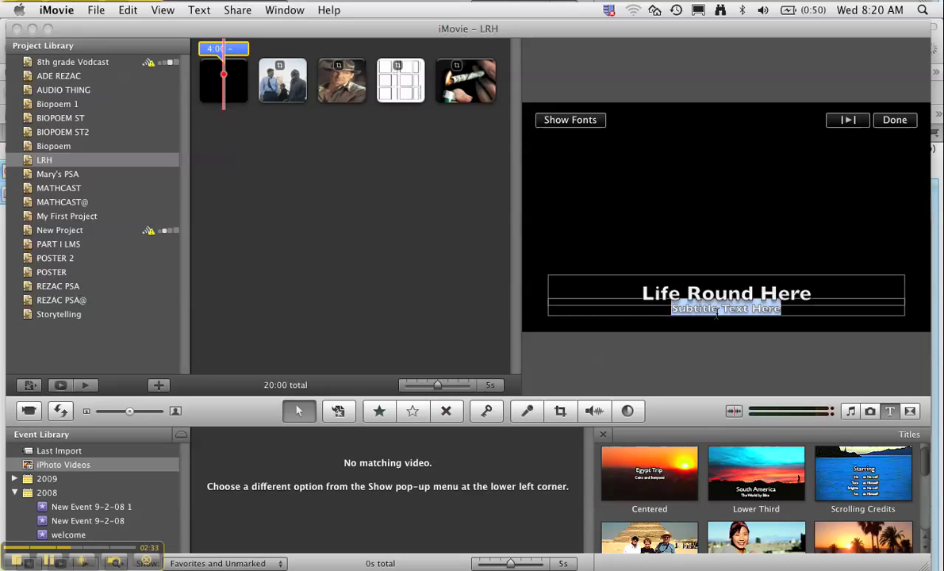
{"action": "key", "text": "BackSpace"}
{"action": "type", "text": "by"}
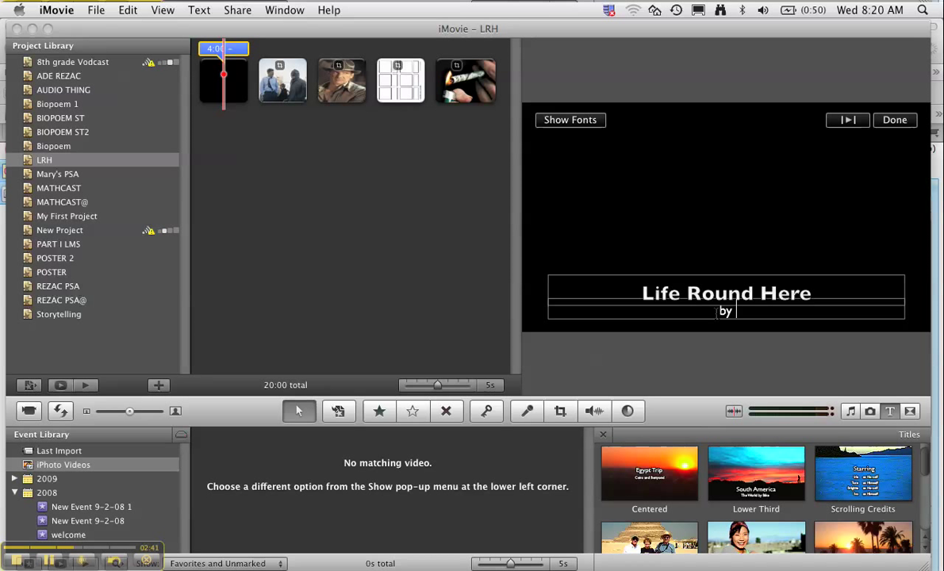
{"action": "type", "text": "breezy89"}
{"action": "key", "text": "BackSpace"}
{"action": "type", "text": "0"}
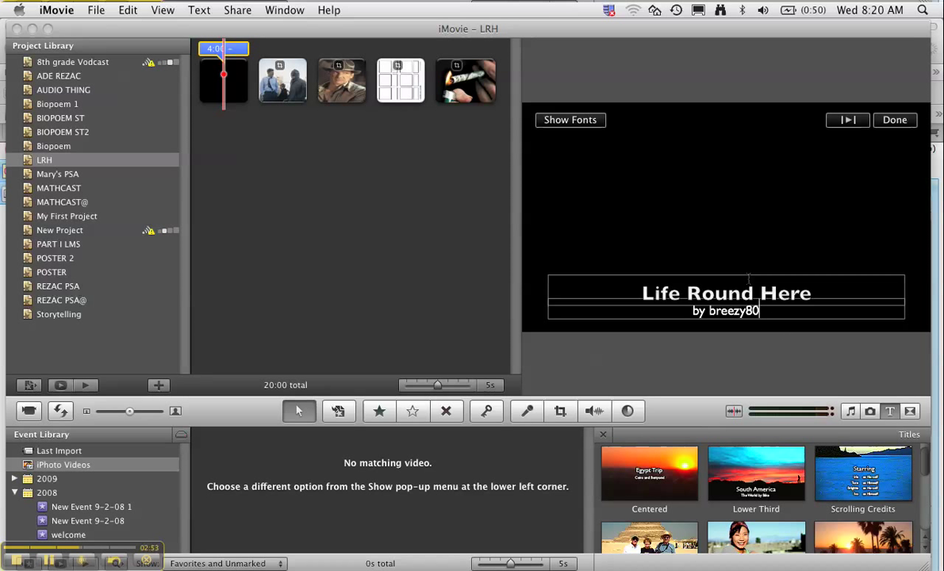
Add a Scrolling Credits title, head it 'References', and delete its placeholder name lines
{"action": "left_click", "coordinate": [478, 133]}
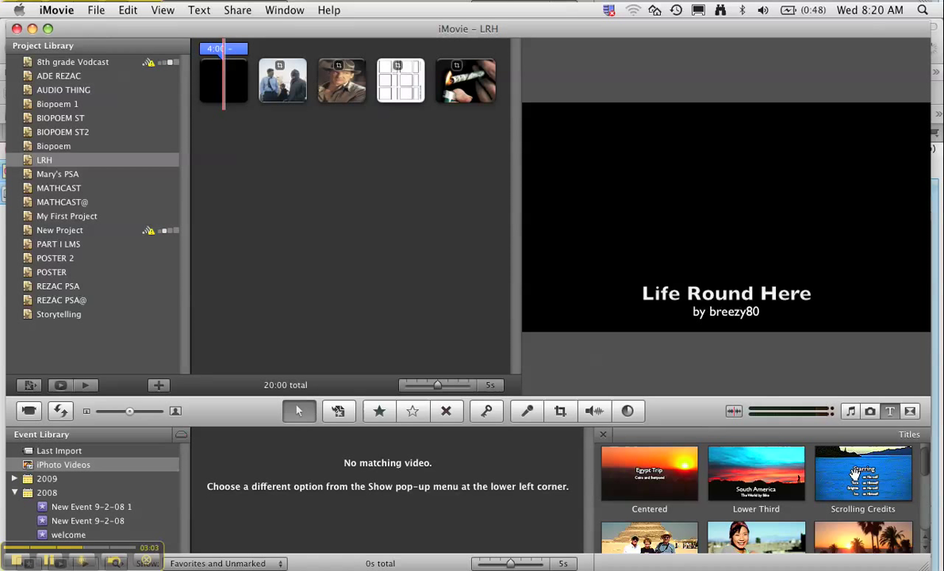
{"action": "mouse_move", "coordinate": [852, 472]}
{"action": "left_mouse_down"}
{"action": "mouse_move", "coordinate": [754, 396]}
{"action": "mouse_move", "coordinate": [508, 147]}
{"action": "mouse_move", "coordinate": [504, 111]}
{"action": "left_mouse_up"}
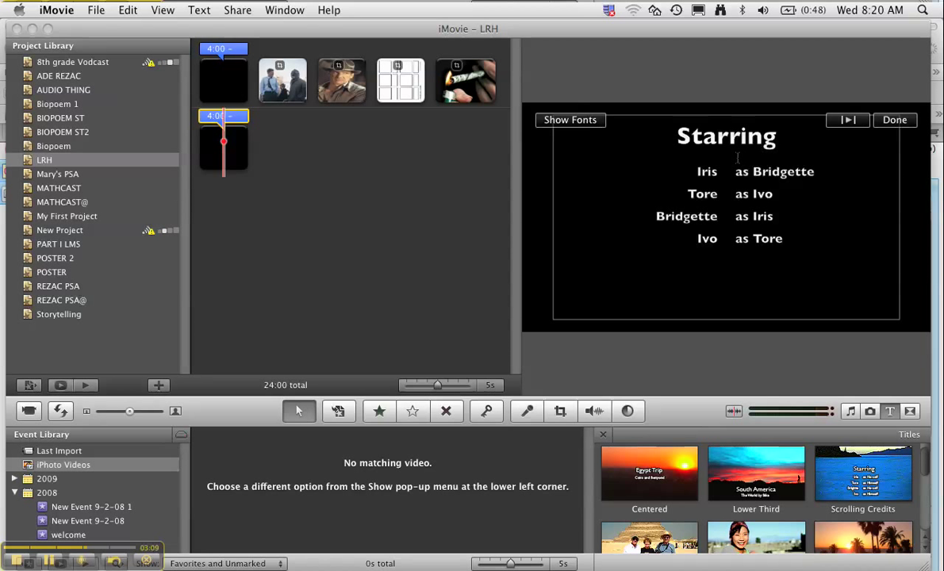
{"action": "double_click", "coordinate": [726, 137]}
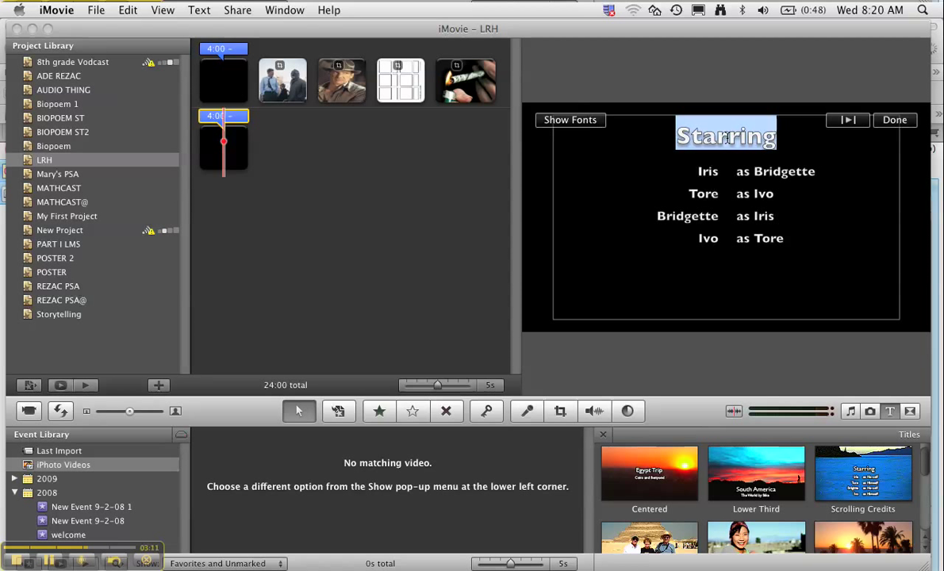
{"action": "type", "text": "Reference"}
{"action": "key", "text": "BackSpace"}
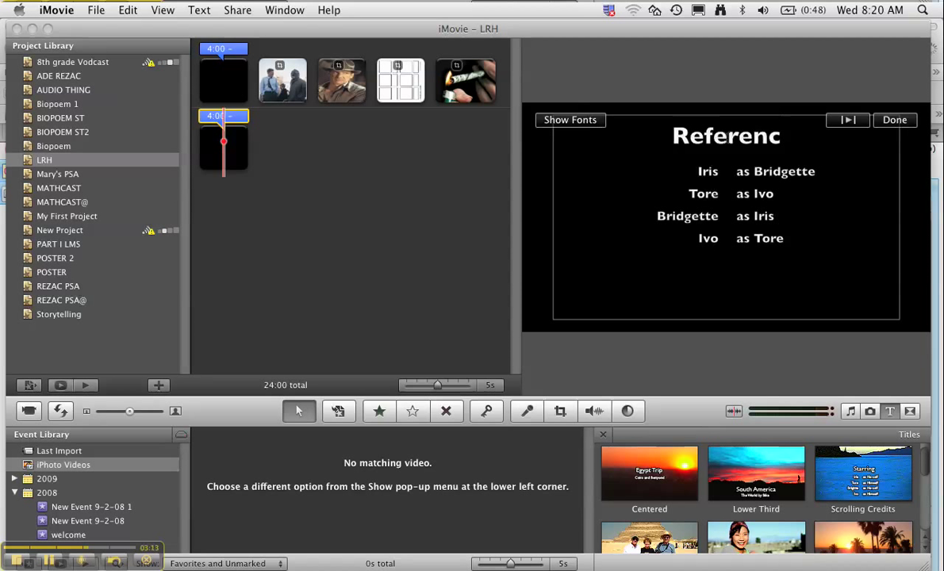
{"action": "key", "text": "BackSpace"}
{"action": "key", "text": "BackSpace"}
{"action": "key", "text": "BackSpace"}
{"action": "key", "text": "BackSpace"}
{"action": "key", "text": "BackSpace"}
{"action": "type", "text": "erence"}
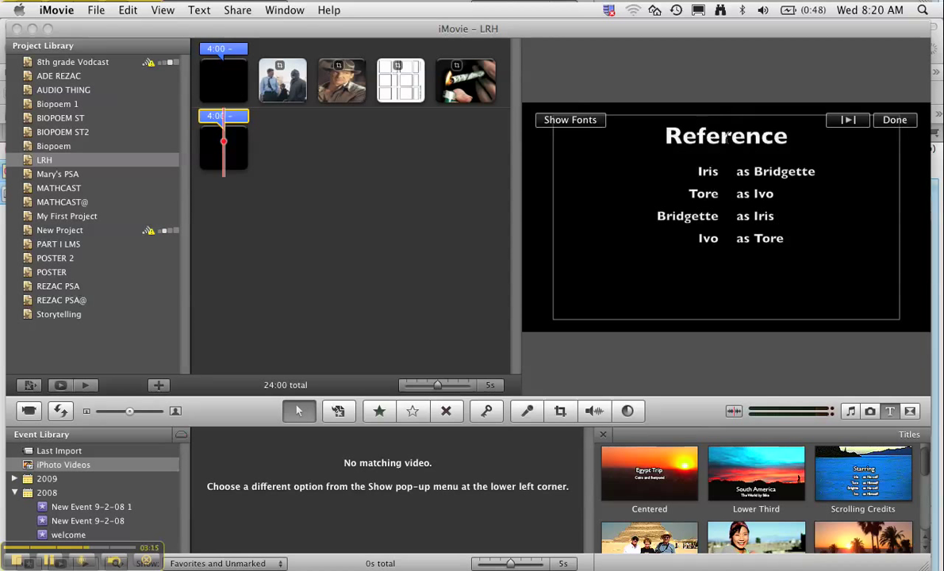
{"action": "type", "text": "s"}
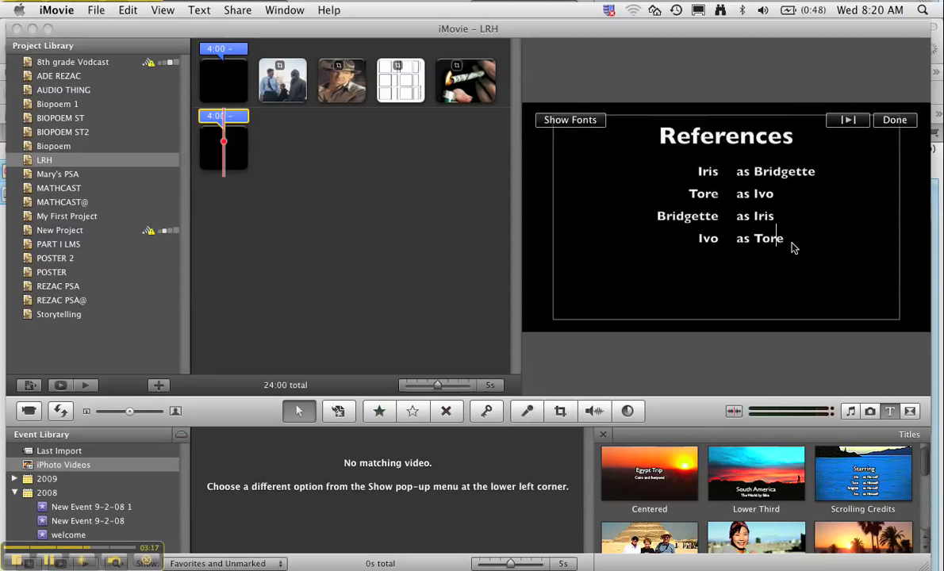
{"action": "left_click_drag", "start_coordinate": [736, 247], "coordinate": [680, 175]}
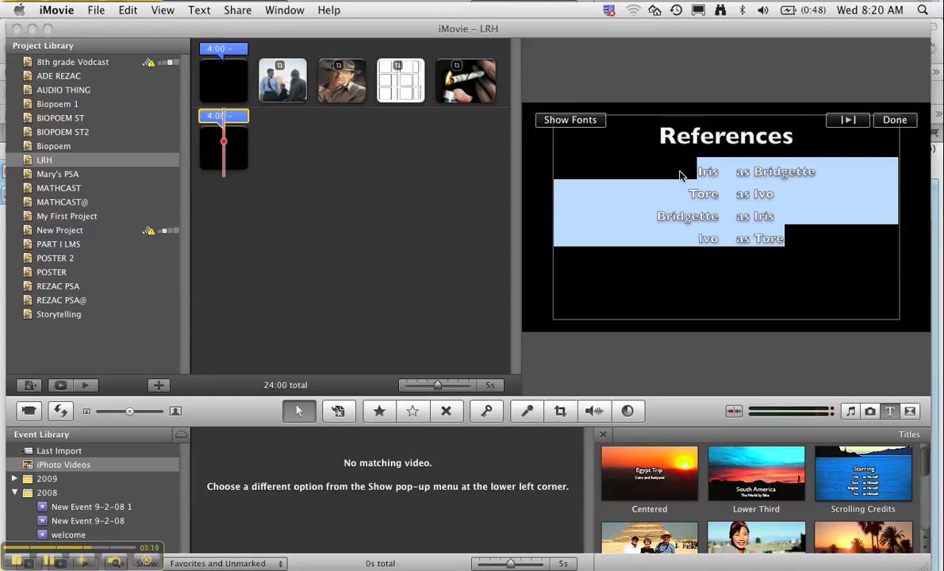
{"action": "key", "text": "BackSpace"}
Switch to Firefox and open Diigo's My Bookmarks list in a new tab
{"action": "key", "text": "super+Tab"}
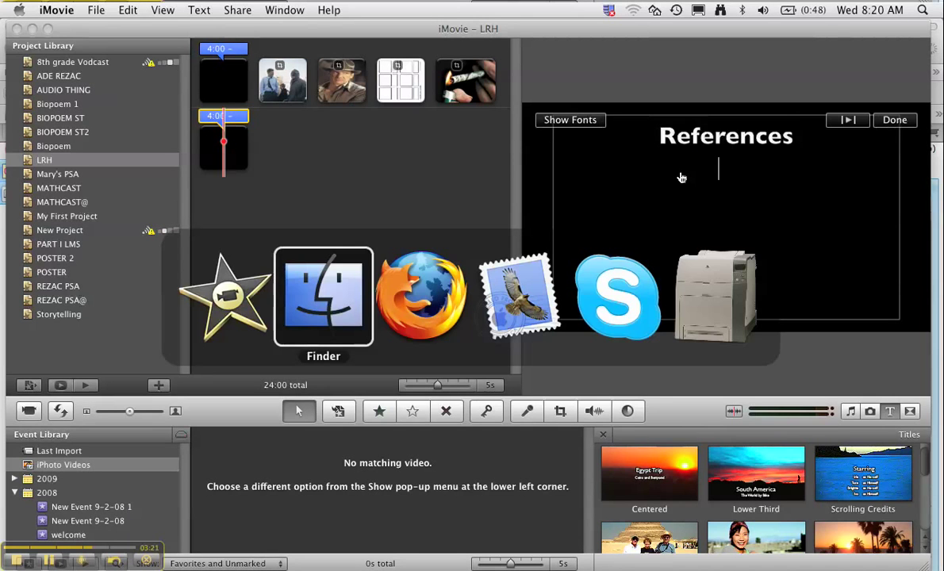
{"action": "key", "text": "super+Tab"}
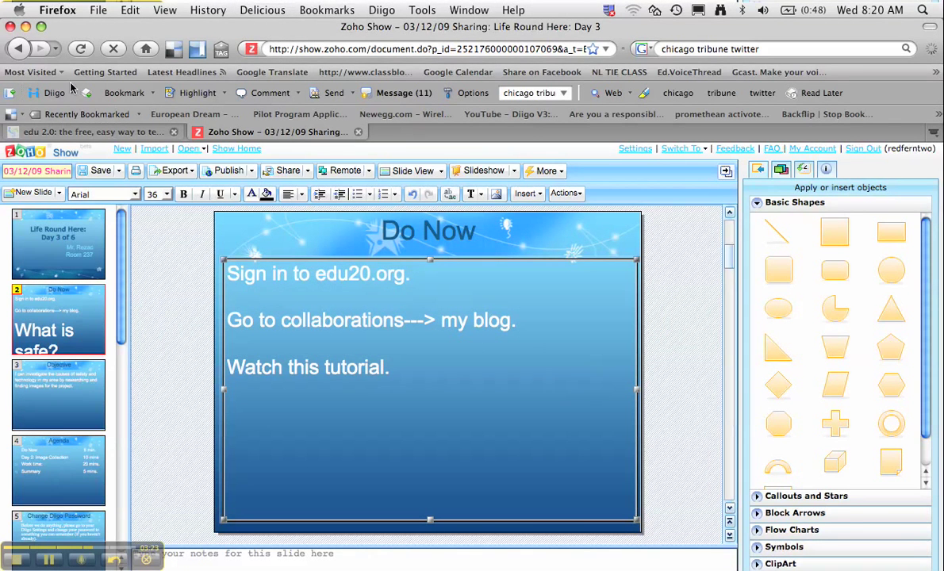
{"action": "left_click", "coordinate": [70, 93]}
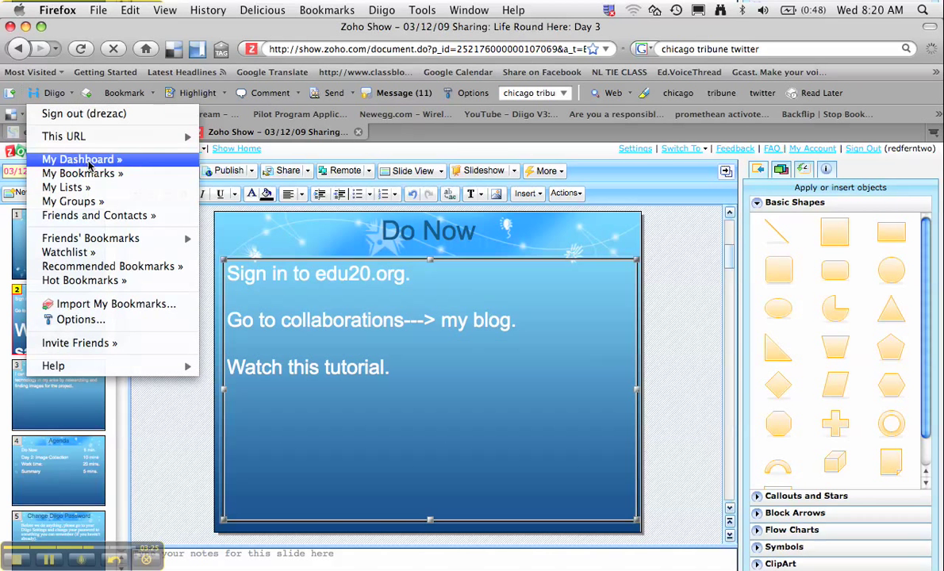
{"action": "left_click", "coordinate": [92, 175]}
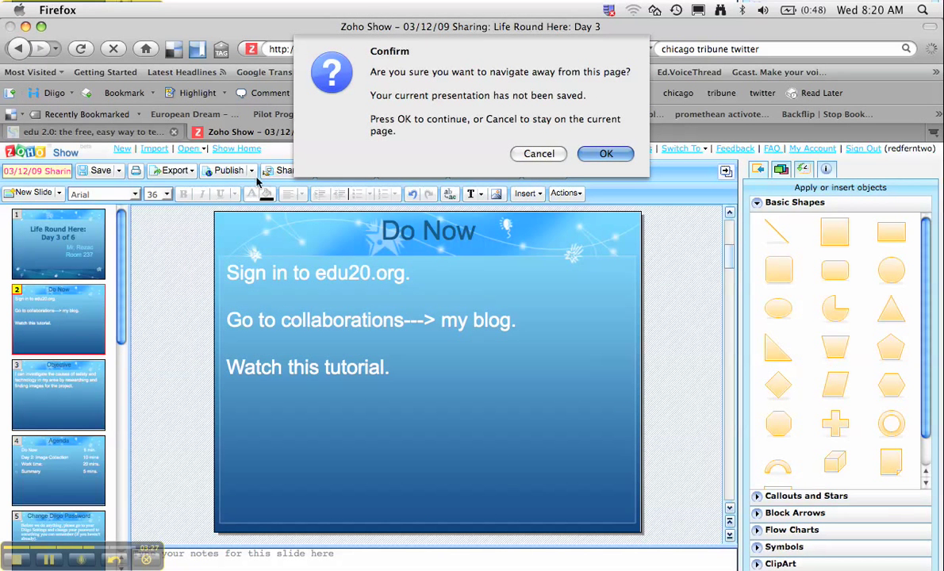
{"action": "left_click", "coordinate": [528, 154]}
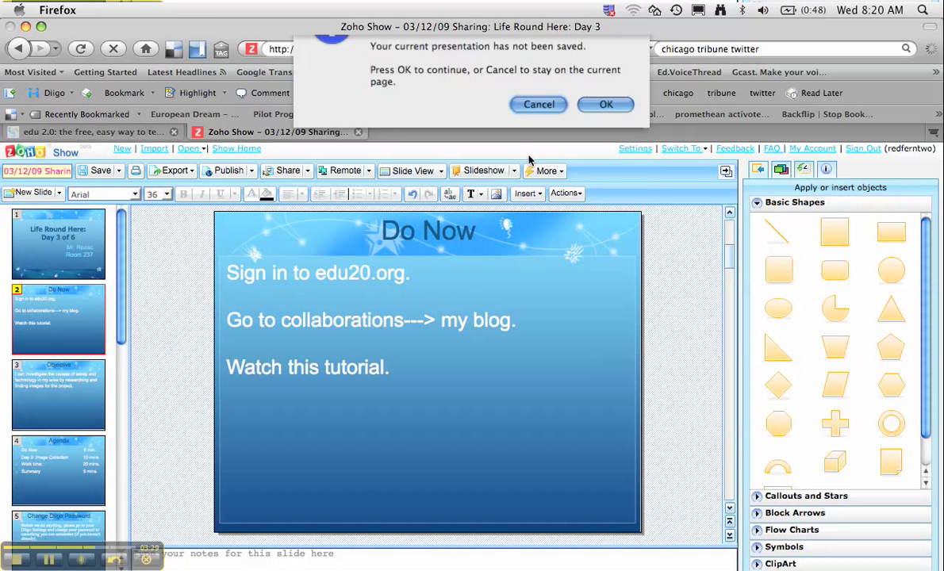
{"action": "left_click", "coordinate": [69, 95]}
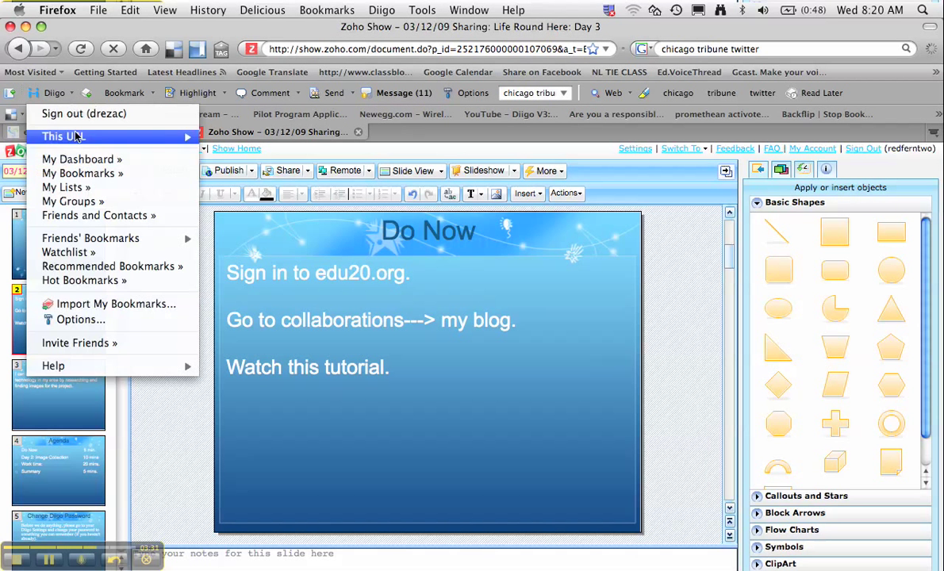
{"action": "left_click", "coordinate": [88, 176]}
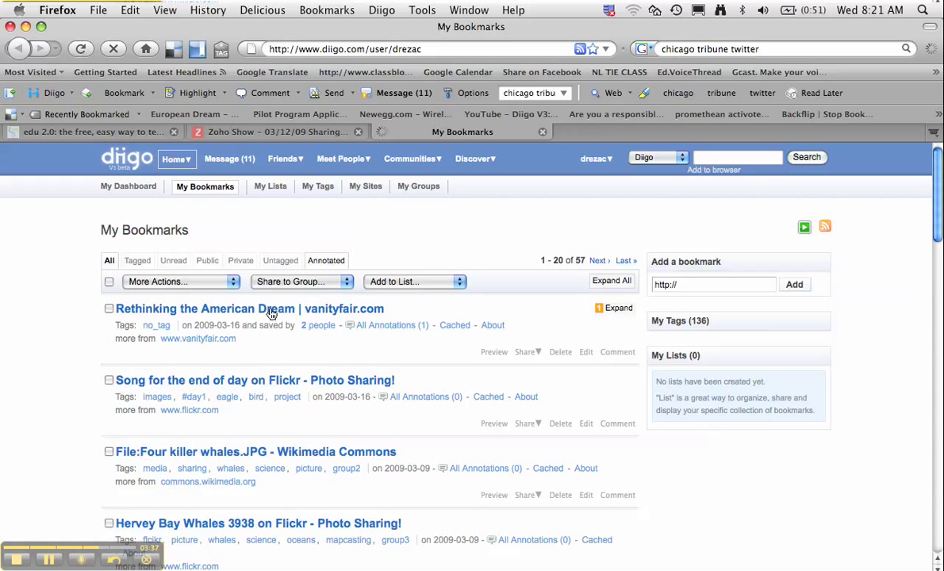
Open the 'Song for the end of day' Flickr bookmark and copy the page's web address
{"action": "left_click", "coordinate": [251, 385]}
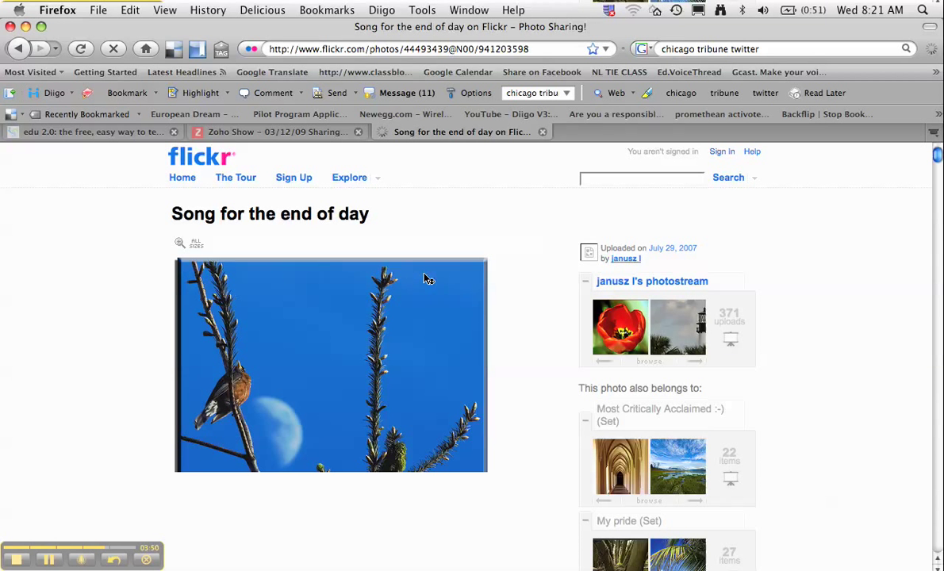
{"action": "left_click", "coordinate": [535, 51]}
{"action": "key", "text": "super+c"}
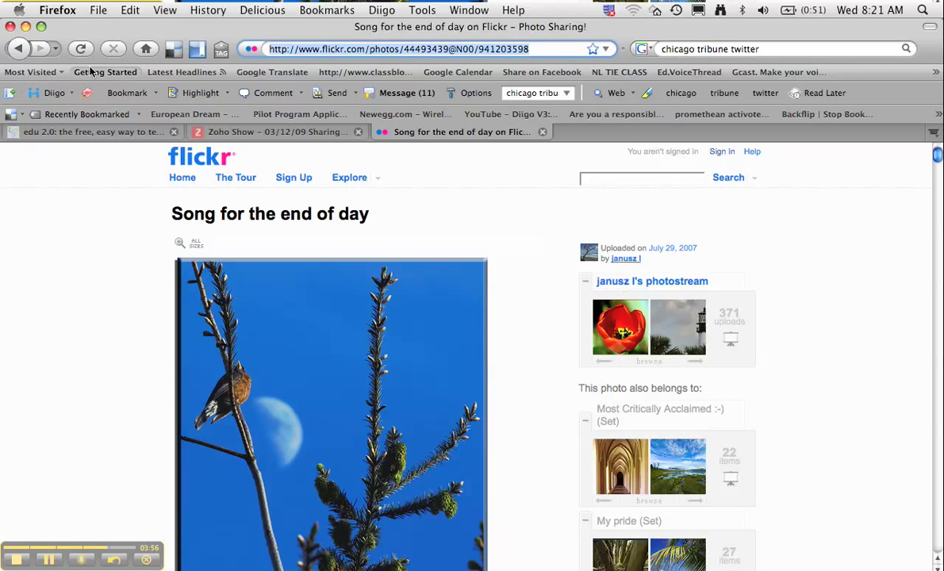
{"action": "key", "text": "super+Tab"}
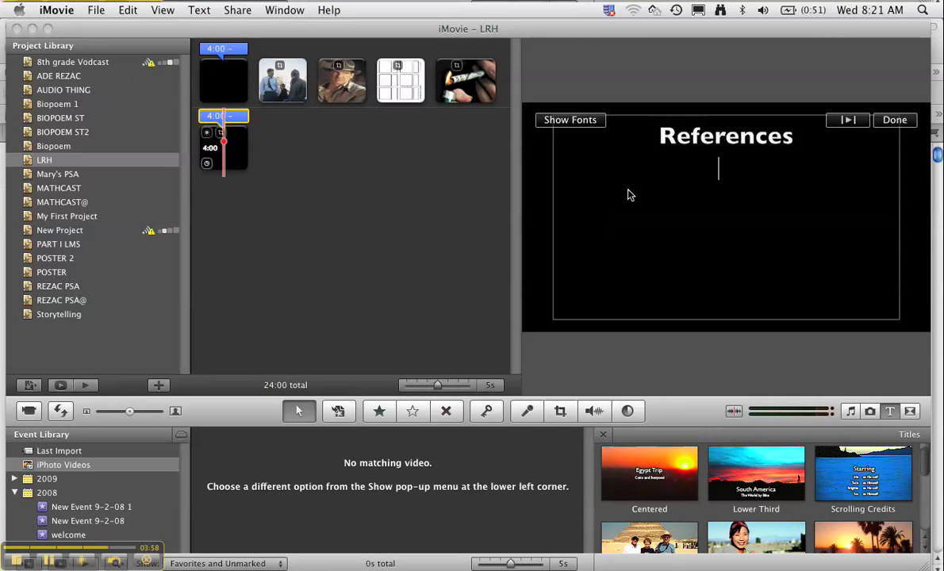
Paste the Flickr photo URL beneath the References heading
{"action": "key", "text": "super+v"}
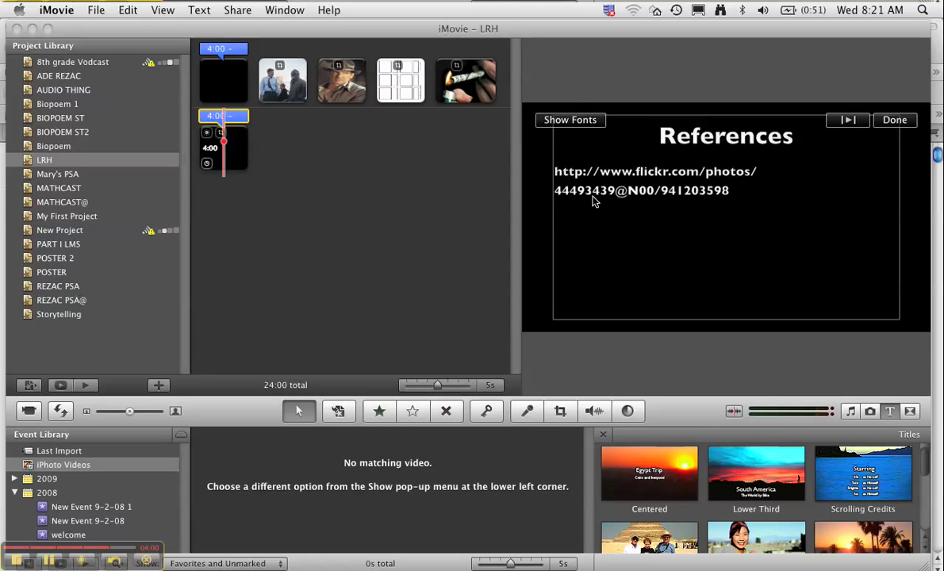
{"action": "left_click", "coordinate": [533, 187]}
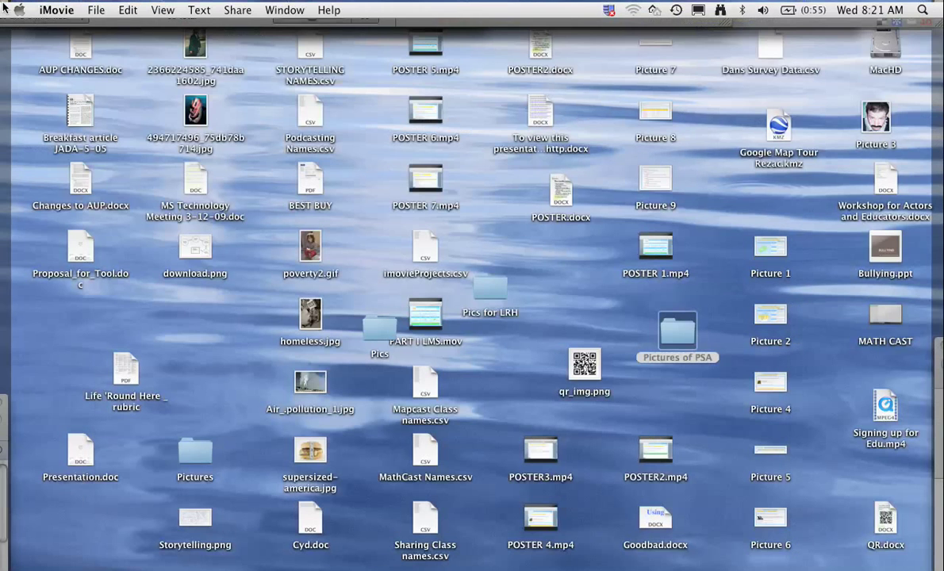
Copy the photographer's name from the Flickr page and paste it after the URL
{"action": "key", "text": "super+Tab"}
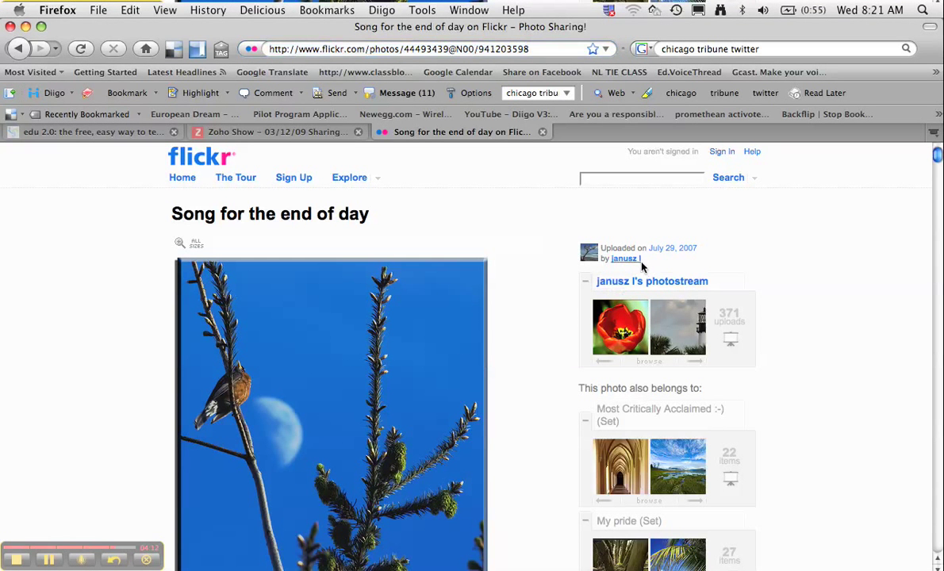
{"action": "left_click_drag", "start_coordinate": [610, 260], "coordinate": [643, 264]}
{"action": "key", "text": "super+c"}
{"action": "key", "text": "super+Tab"}
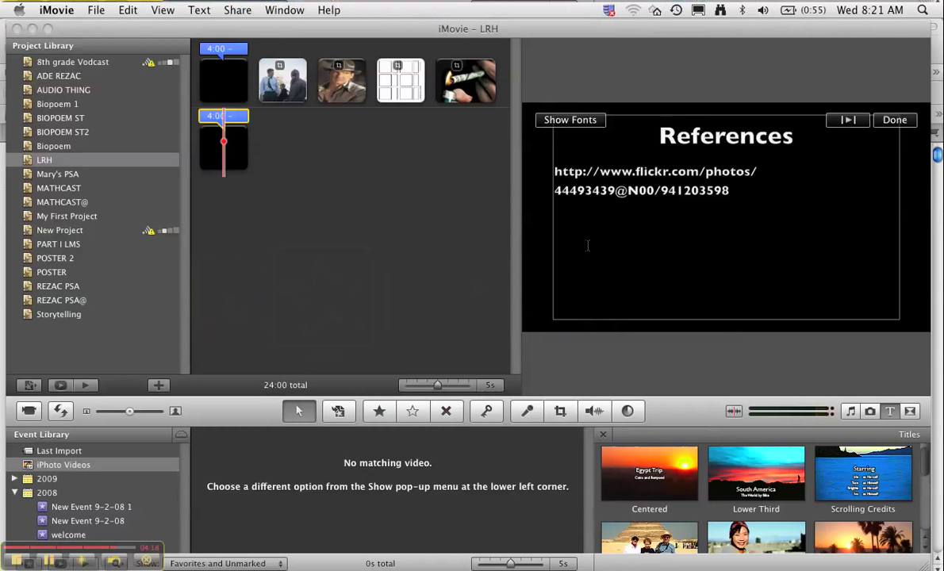
{"action": "key", "text": "super+v"}
Open the photo's Creative Commons license page and copy 'Attribution-Noncommercial 2.0 Generic'
{"action": "key", "text": "super+Tab"}
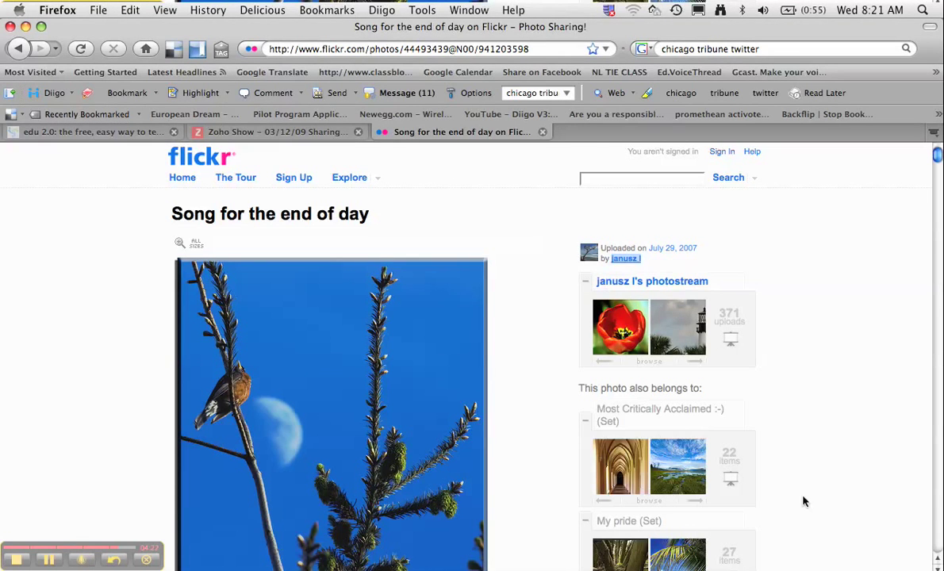
{"action": "scroll", "coordinate": [769, 471], "scroll_direction": "down", "scroll_amount": 15}
{"action": "scroll", "coordinate": [770, 470], "scroll_direction": "up", "scroll_amount": 3}
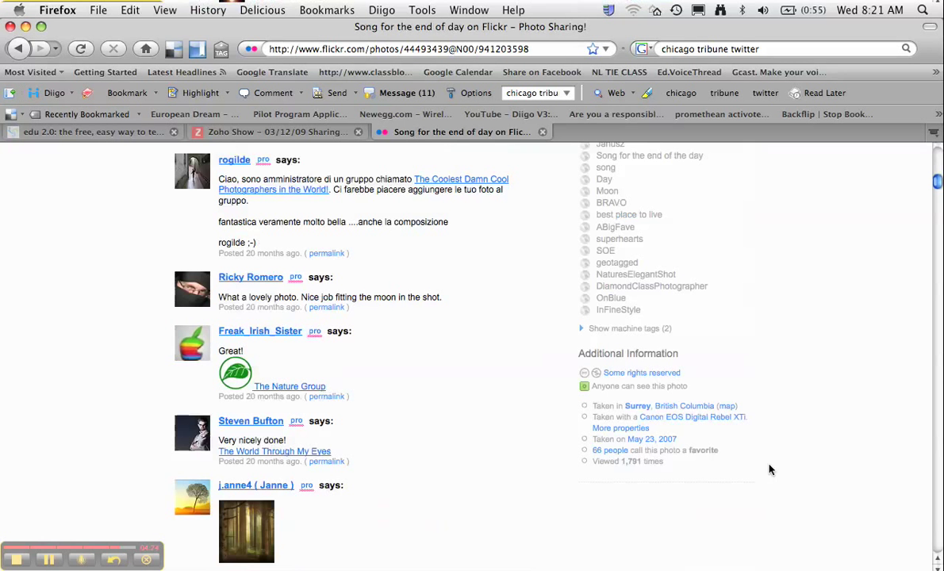
{"action": "triple_click", "coordinate": [655, 378]}
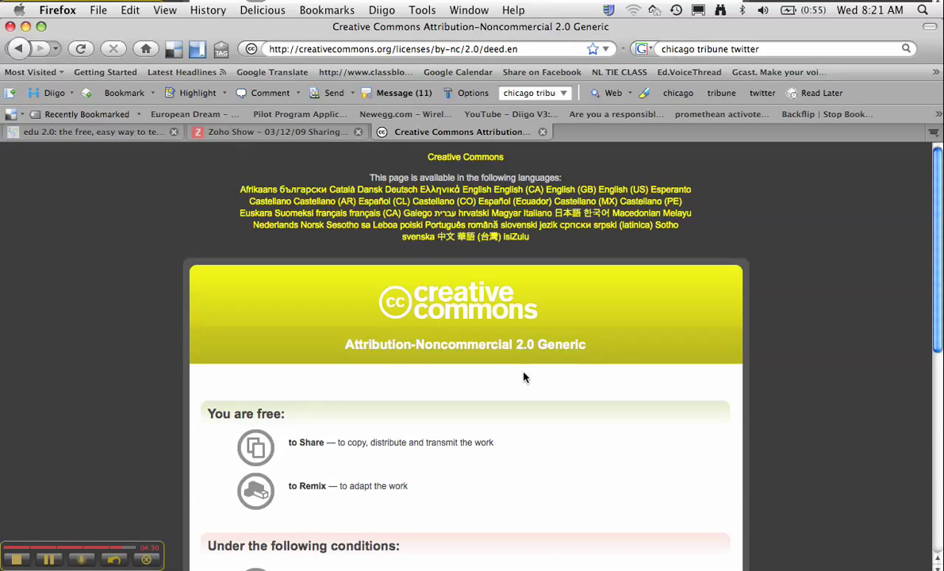
{"action": "left_click_drag", "start_coordinate": [587, 346], "coordinate": [380, 348]}
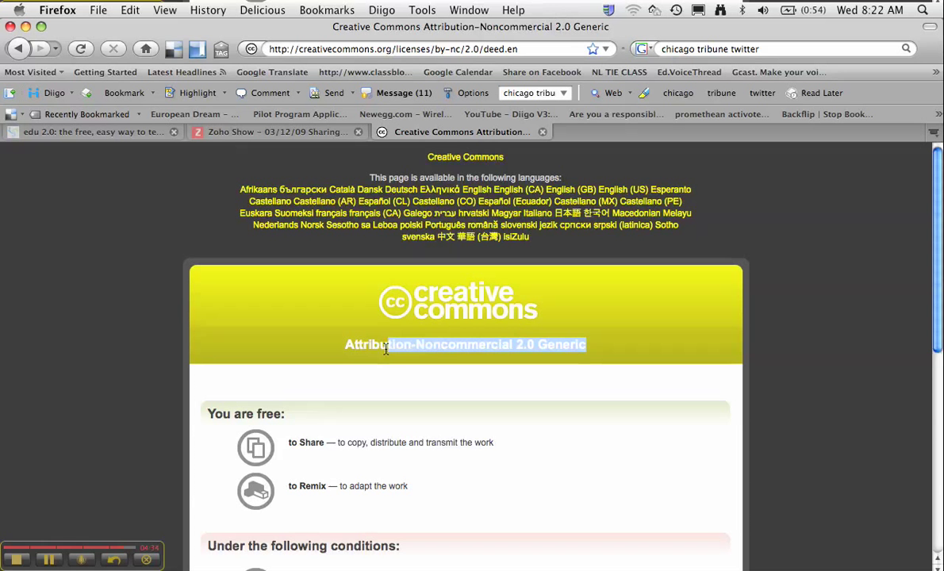
{"action": "left_click", "coordinate": [343, 349]}
{"action": "triple_click", "coordinate": [342, 350]}
{"action": "key", "text": "super+c"}
{"action": "key", "text": "super+Tab"}
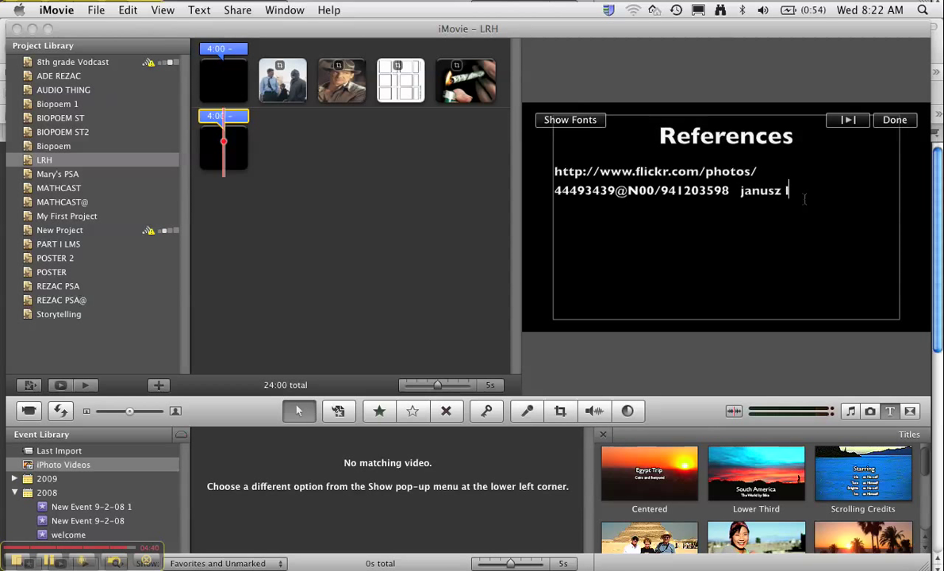
Paste 'Attribution-Noncommercial 2.0 Generic' after the photographer's name, then select the reference text
{"action": "key", "text": "super+v"}
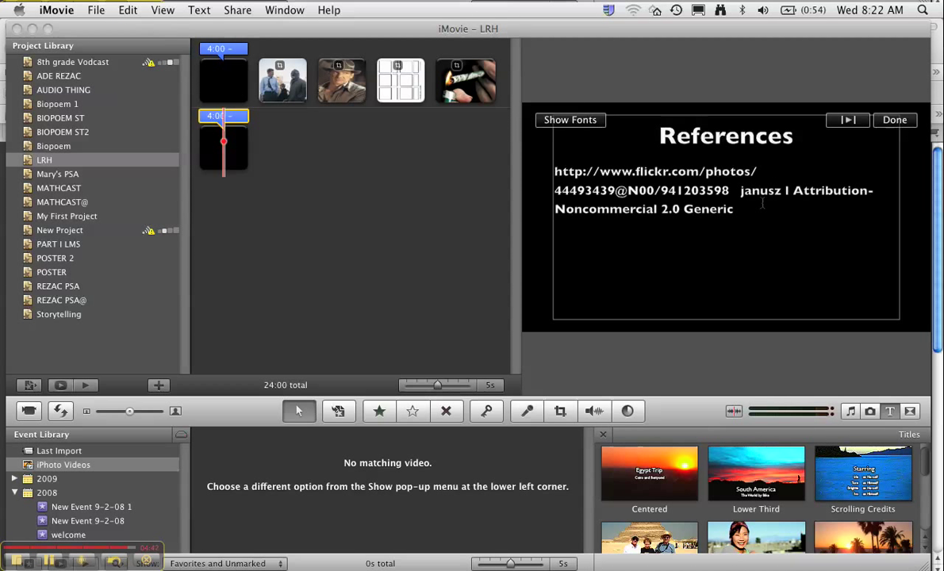
{"action": "left_click_drag", "start_coordinate": [743, 211], "coordinate": [550, 176]}
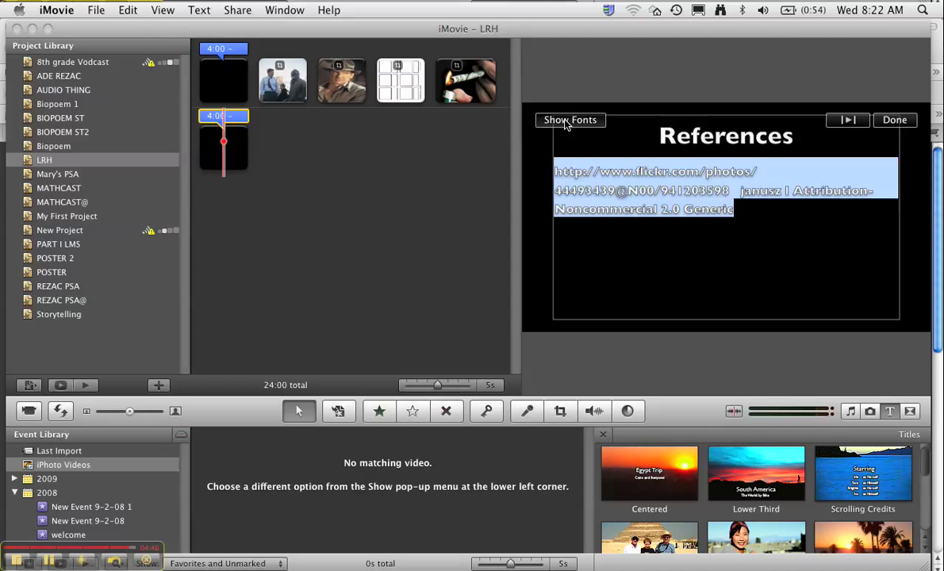
Show the Fonts window for the References citation text, set in Gill Sans Bold 20
{"action": "key", "text": "super+t"}
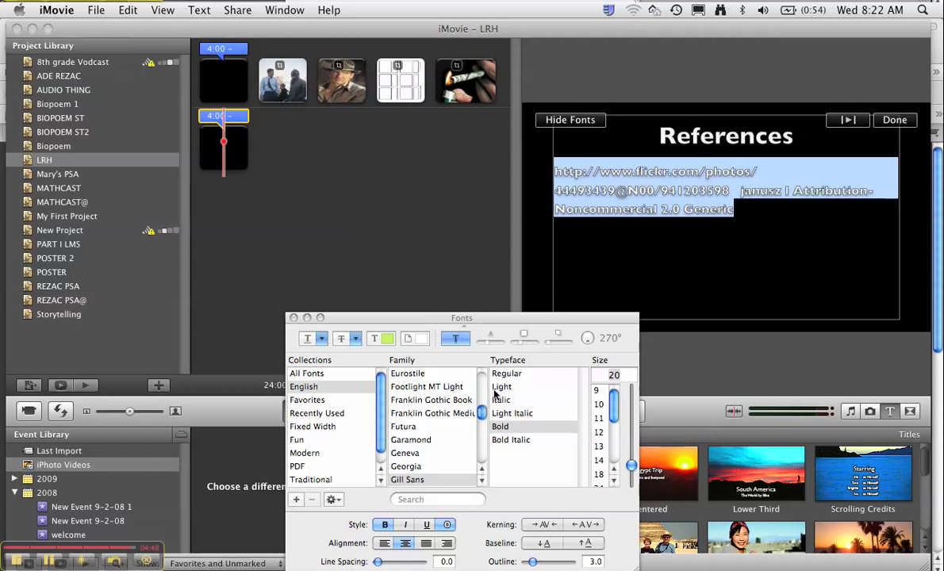